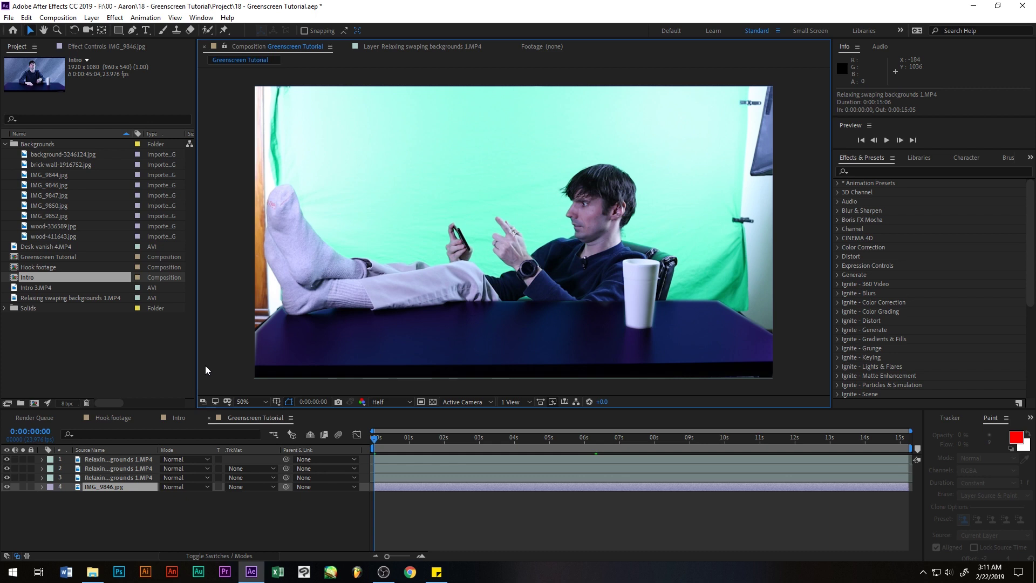
Select the green-screen footage layer and switch to the Pen tool with G.
click(142, 469)
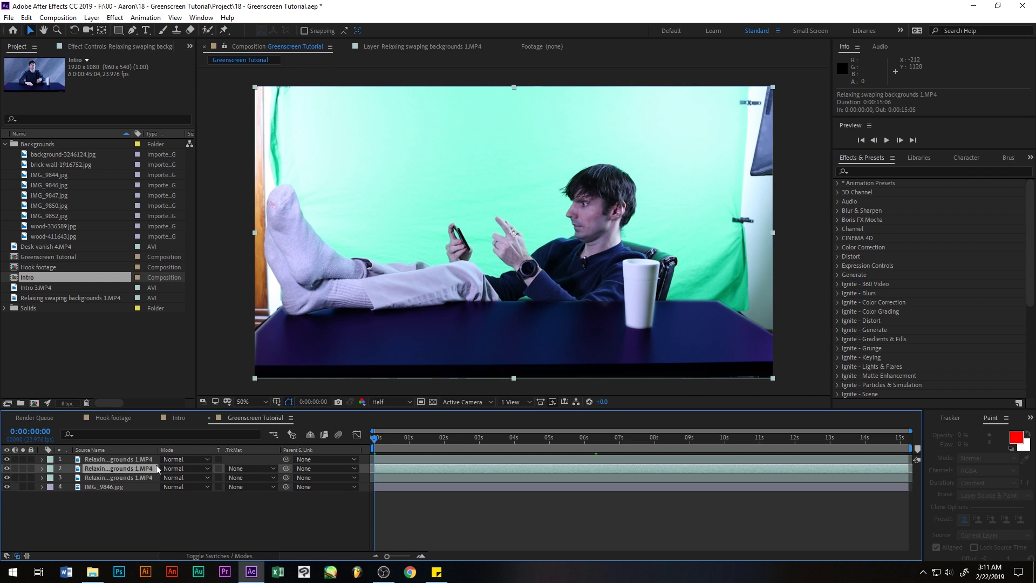
key(g)
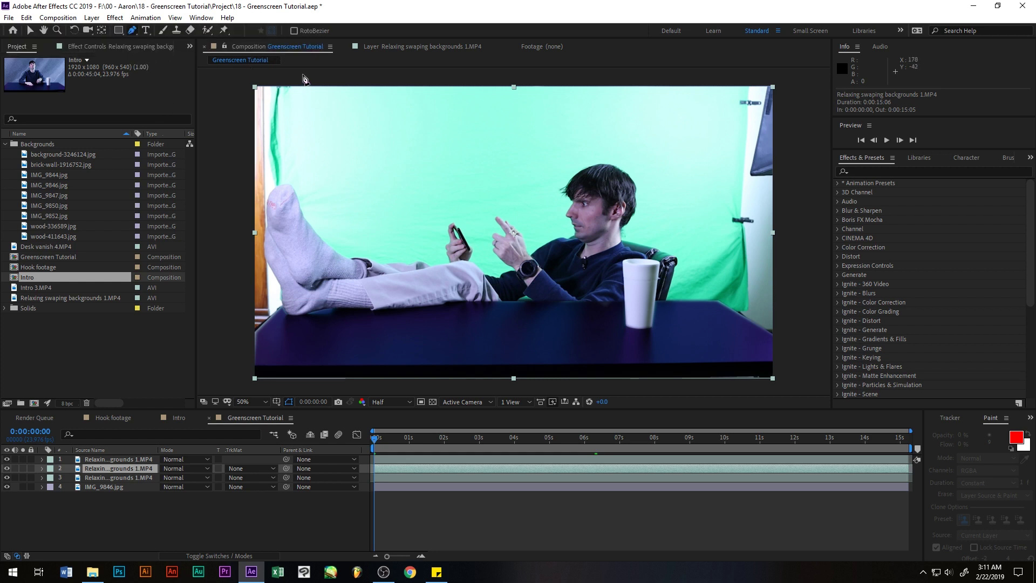
Trace the mask from above the raised foot, around the sock, and down the leg to the lower left.
click(302, 73)
click(318, 184)
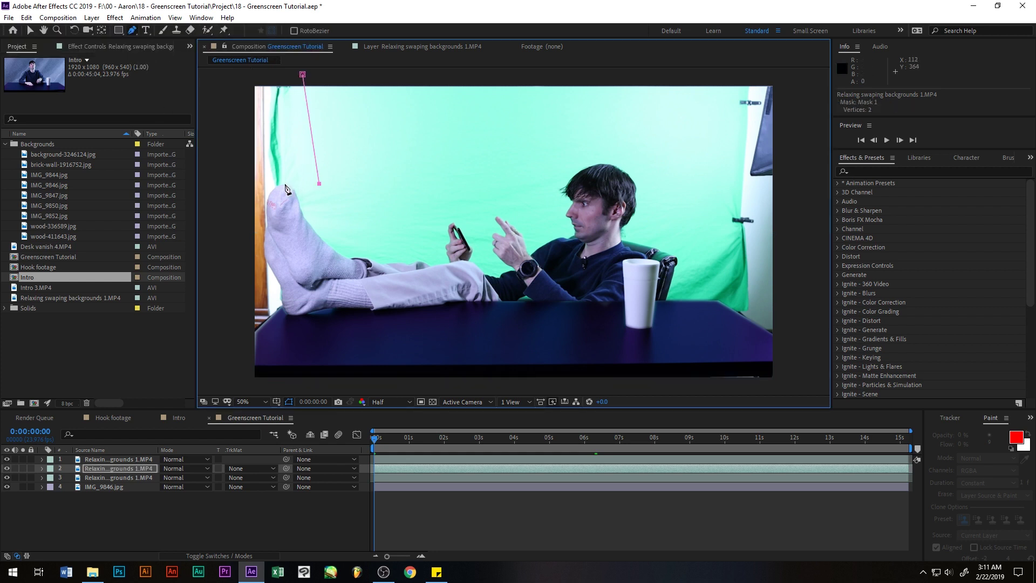
click(275, 189)
drag(279, 186, 263, 190)
click(277, 282)
click(280, 294)
click(250, 339)
click(241, 387)
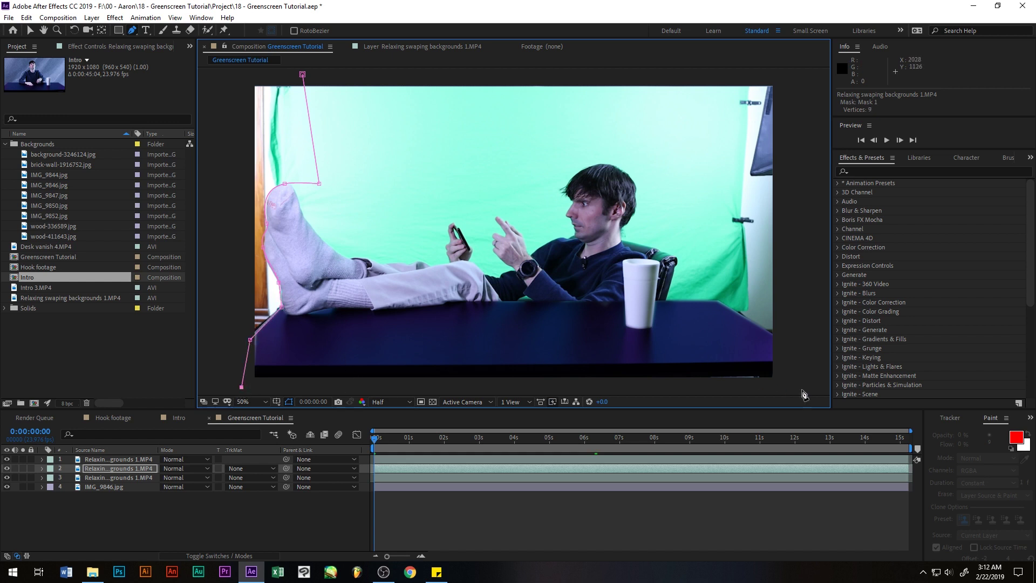
Run the mask along the bottom and up the right side past the chair, close it, and level its top edge.
click(799, 384)
click(798, 330)
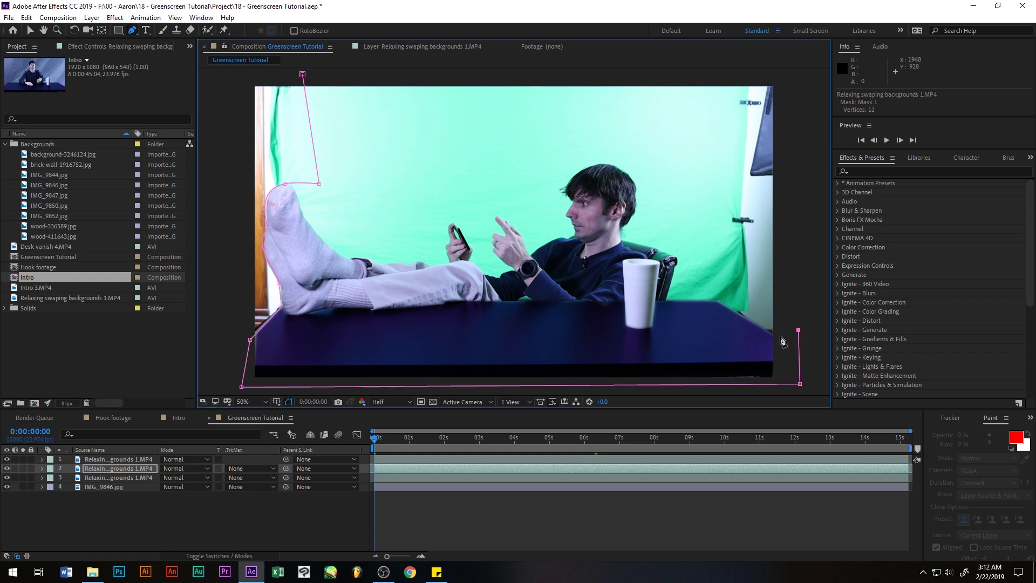
click(772, 335)
click(718, 301)
click(639, 114)
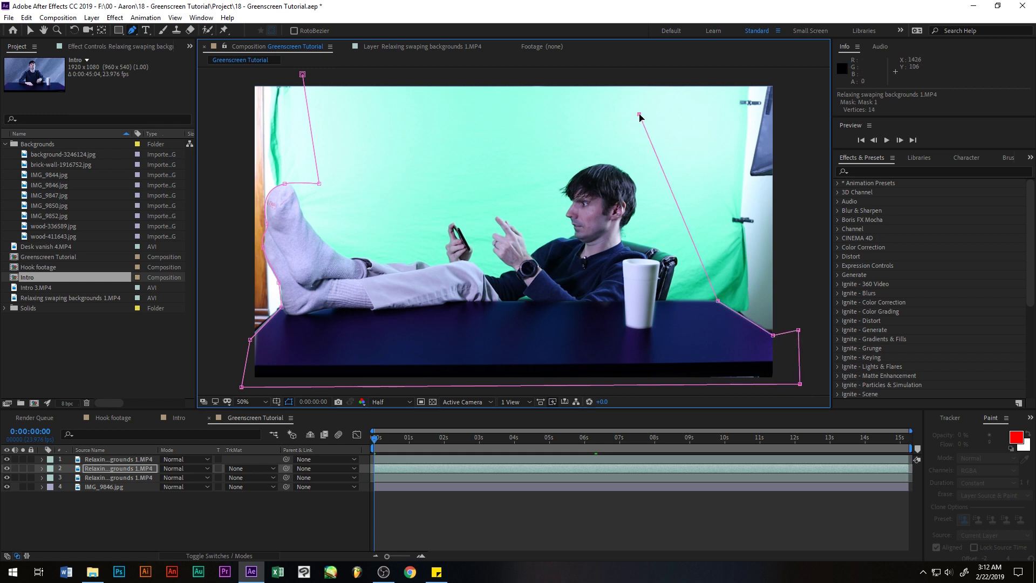
click(302, 74)
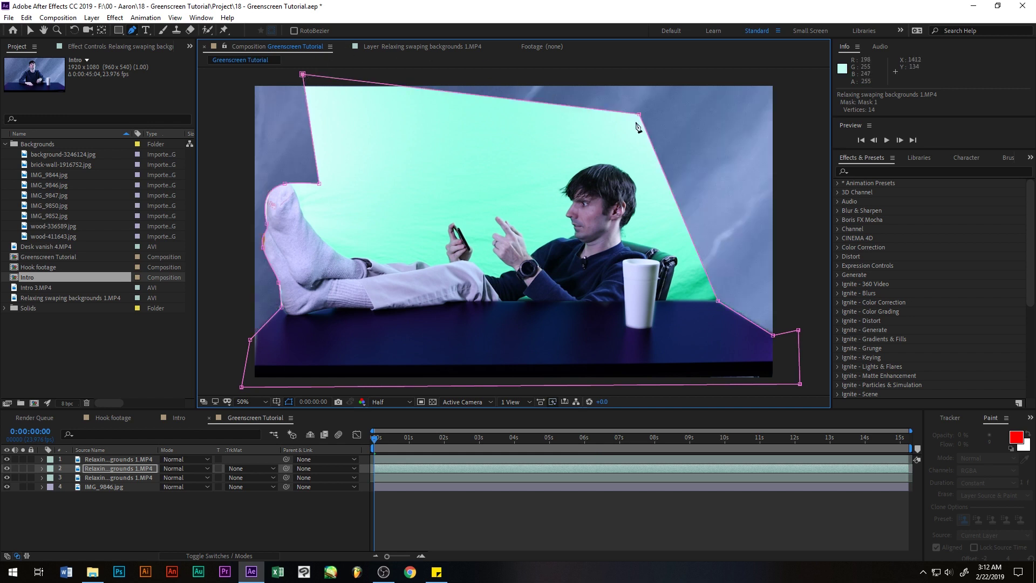
drag(640, 114, 635, 80)
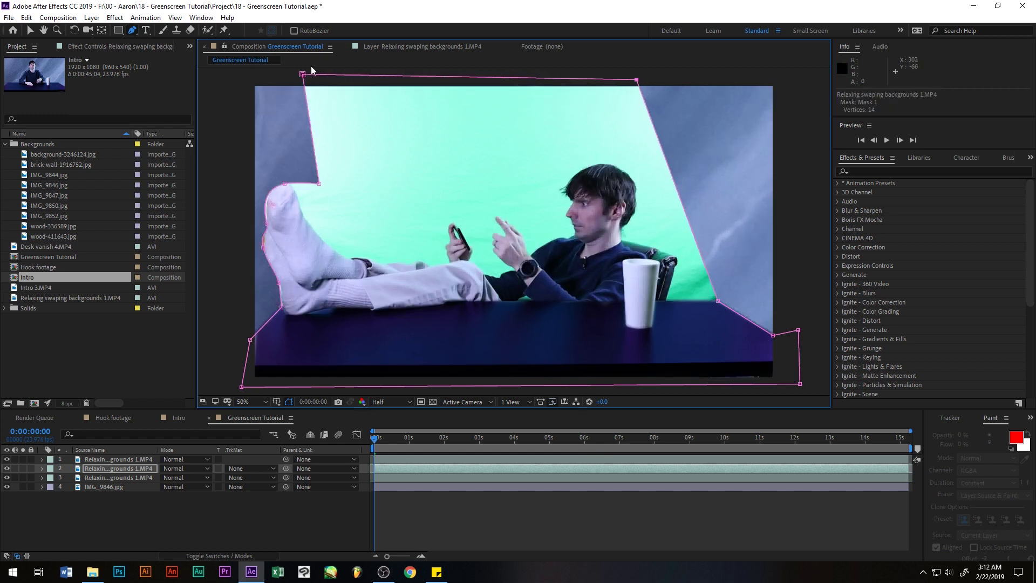
drag(302, 75, 350, 77)
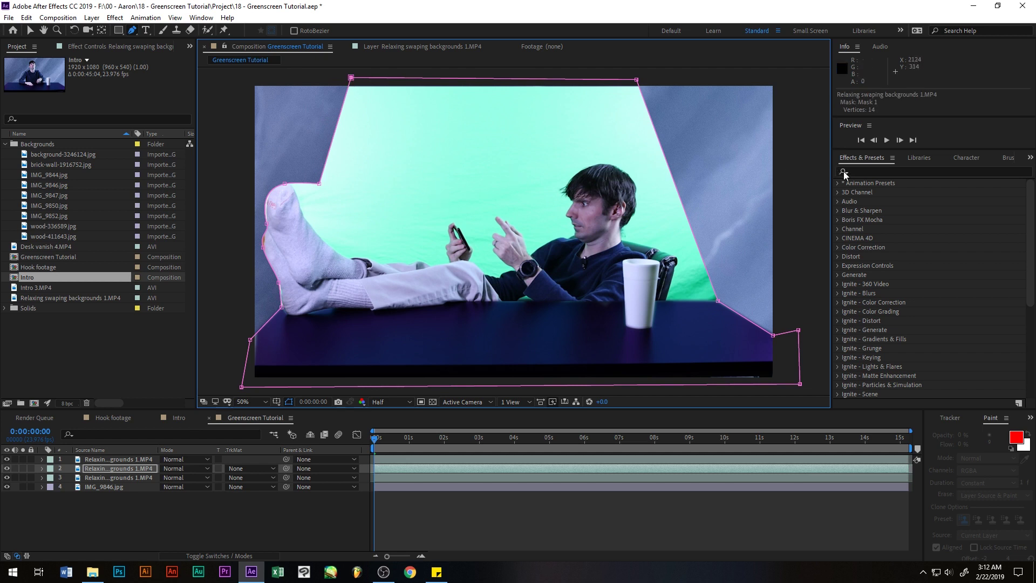
Search Effects & Presets for 'key' and drop the Keylight + Key Cleaner + Advanced Spill Suppressor preset on the clip.
click(767, 111)
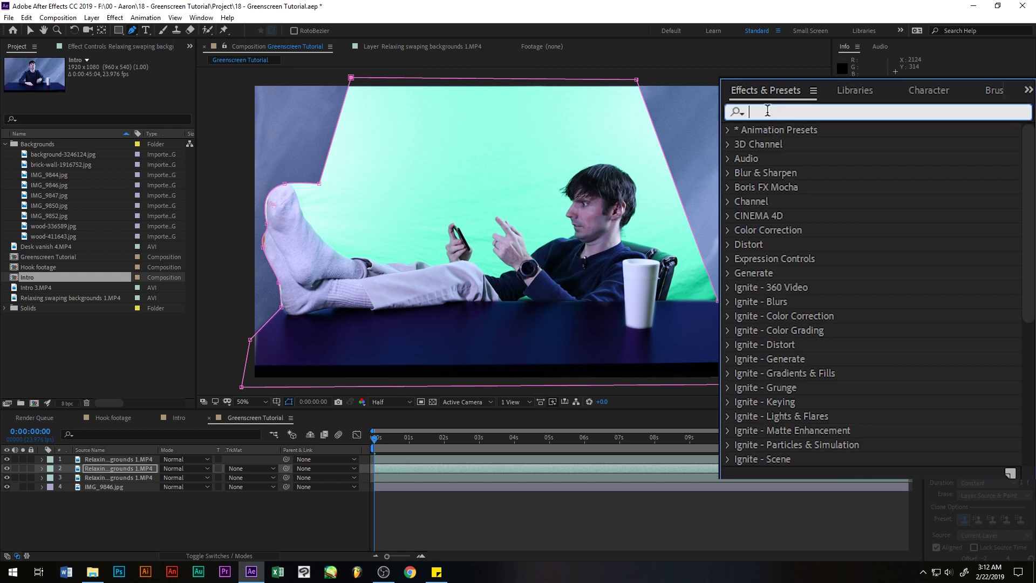
text(key)
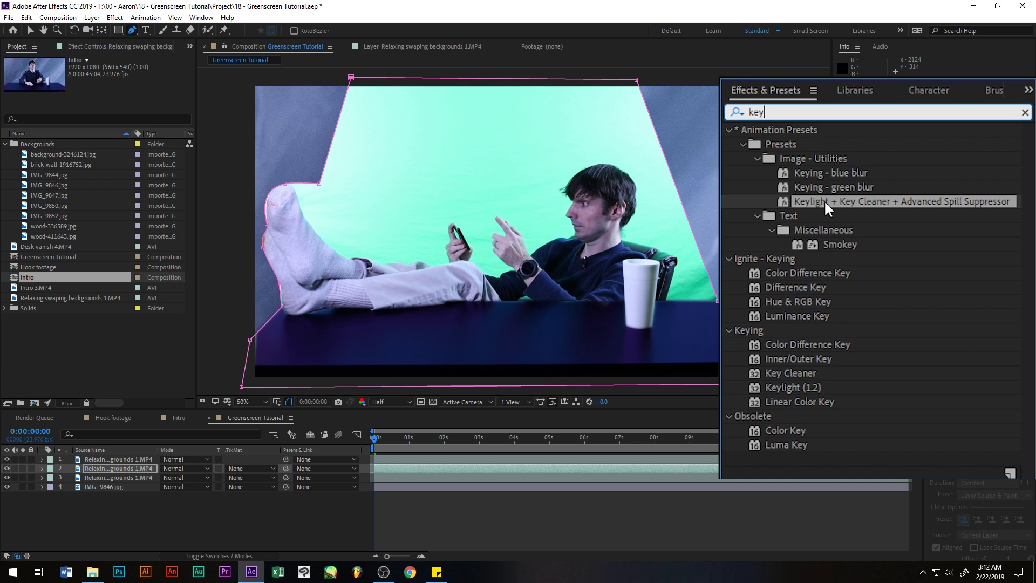
key(grave)
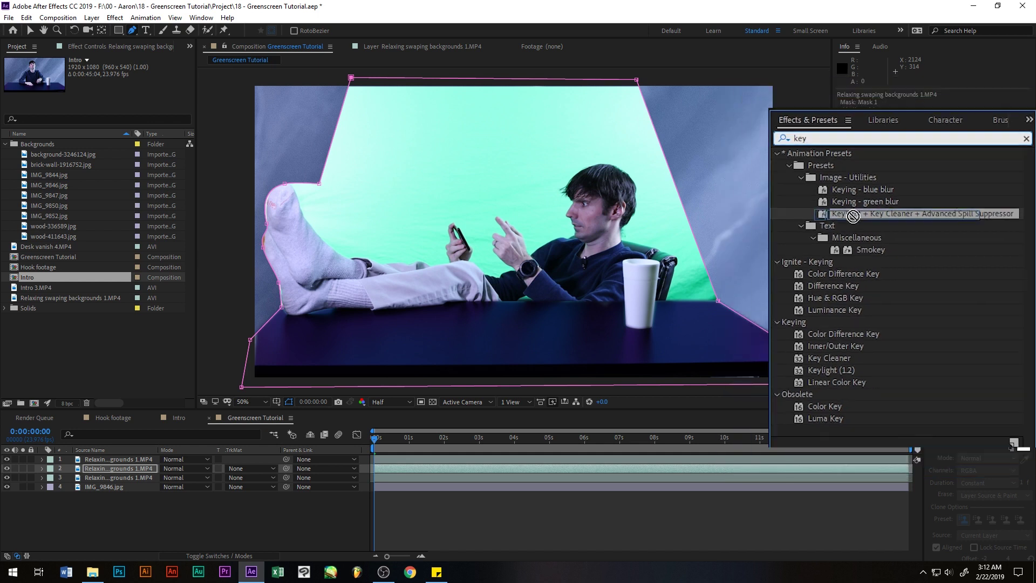
drag(824, 199, 442, 468)
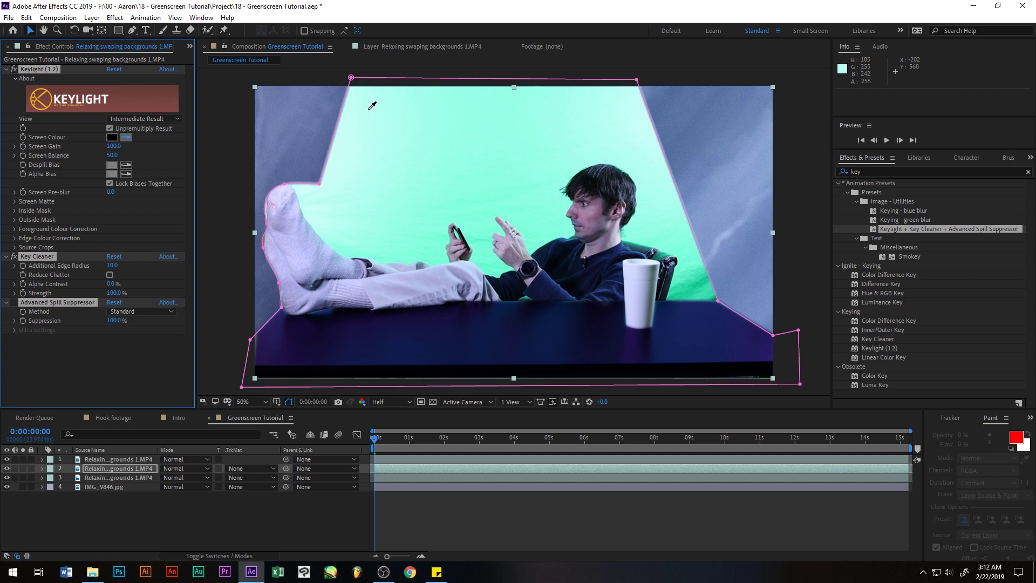
Sample the green as Keylight's Screen Colour, switch to Screen Matte view, and set Screen Gain 119 and Screen Balance 61.
click(361, 112)
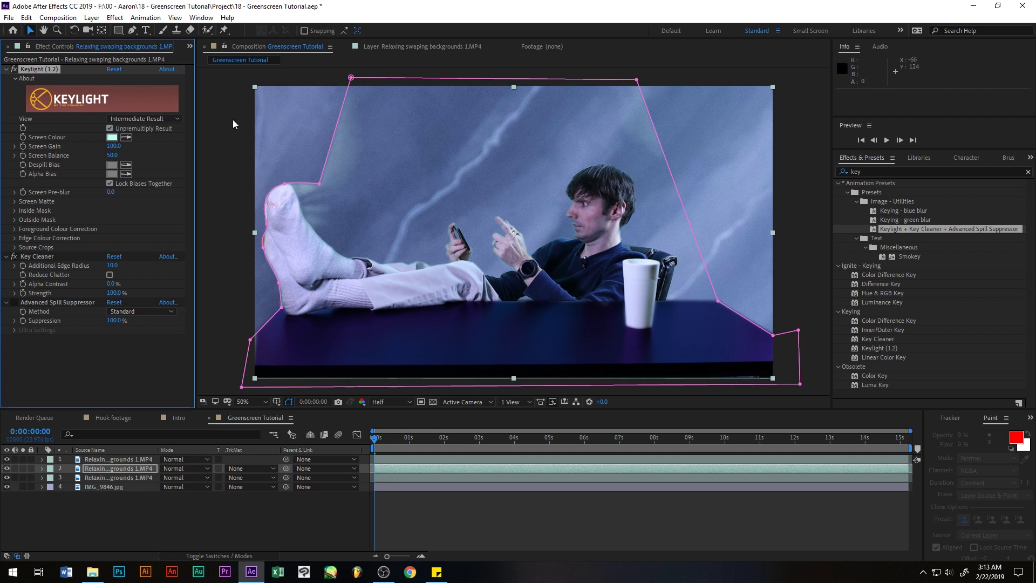
click(256, 148)
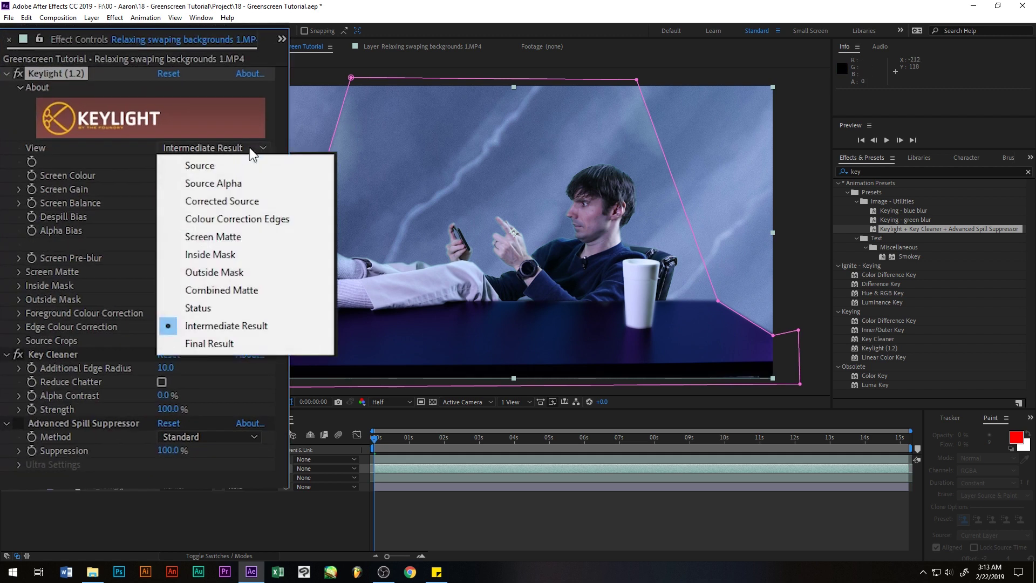
click(235, 243)
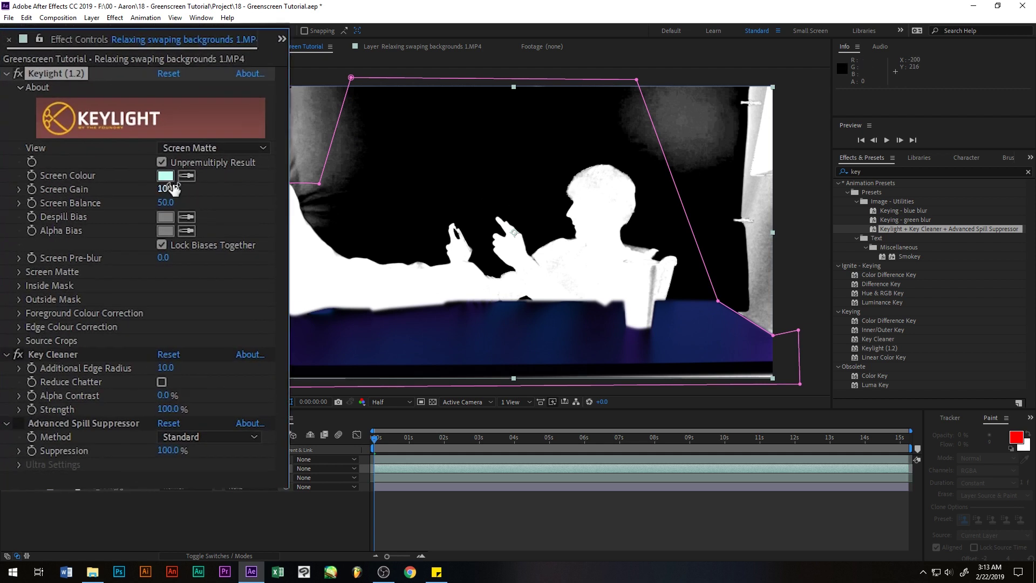
drag(176, 192, 188, 188)
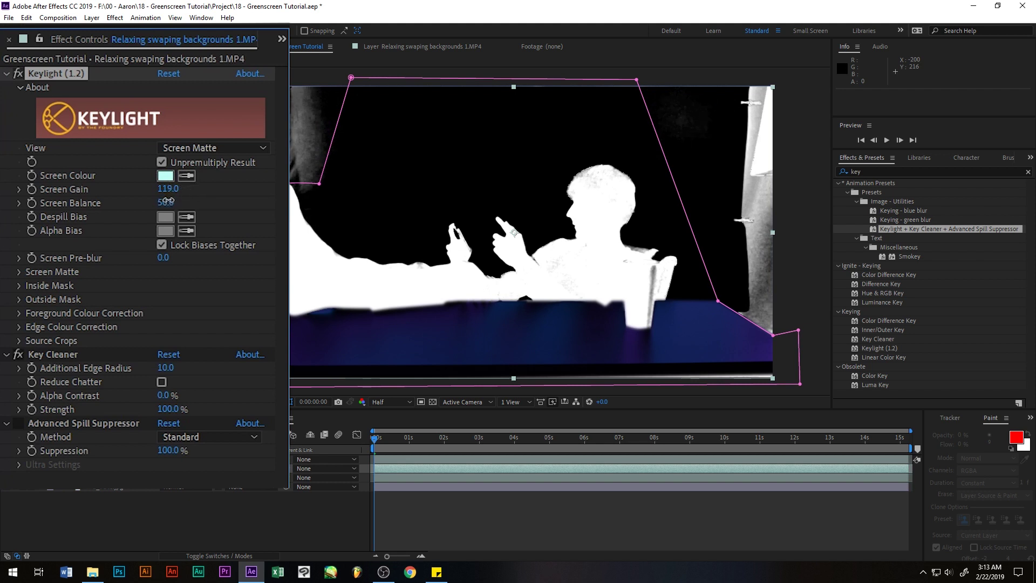
drag(164, 202, 177, 201)
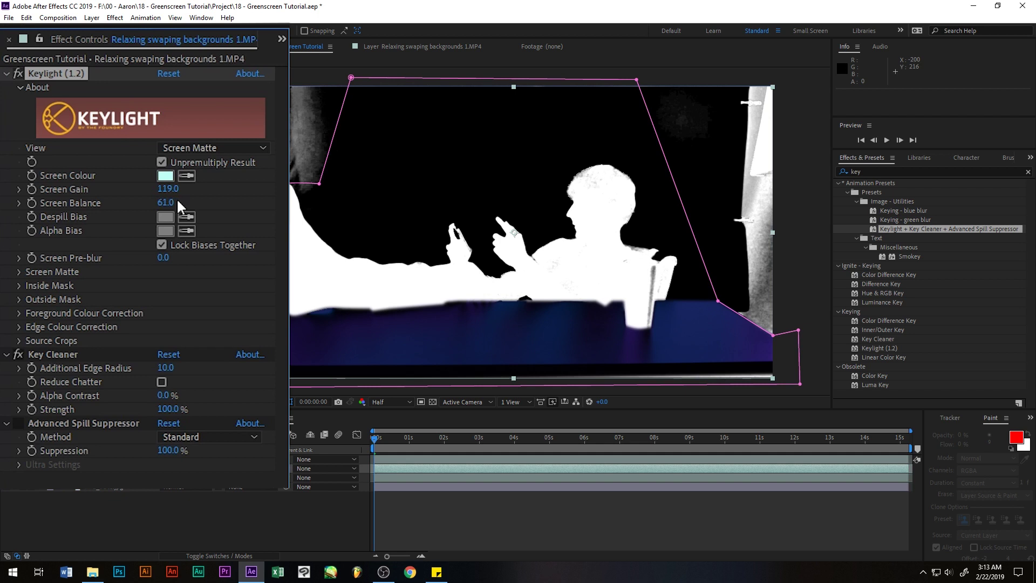
click(174, 201)
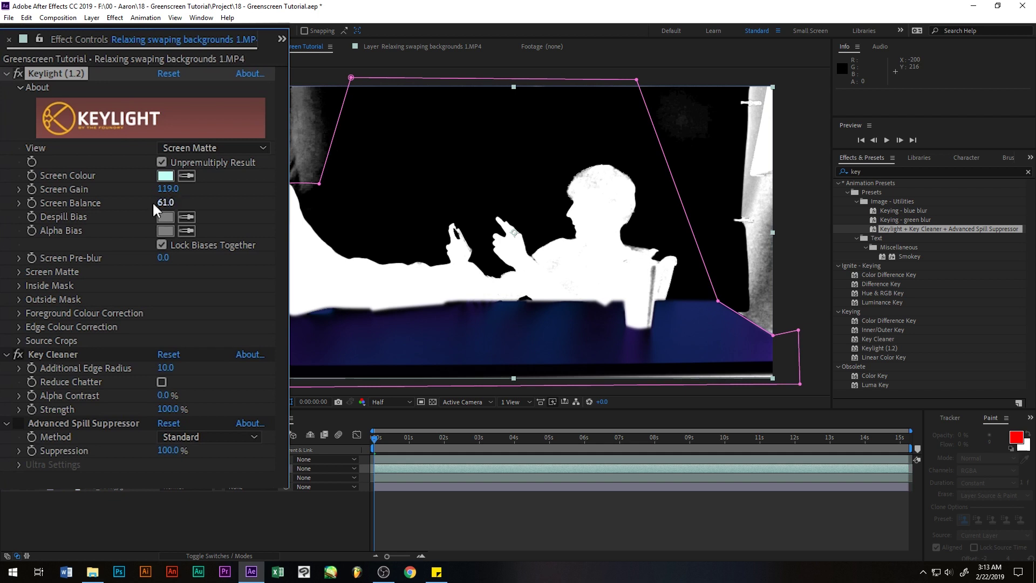
Under Keylight's Screen Matte, set Clip White to 55 and Clip Black to 21.
click(19, 271)
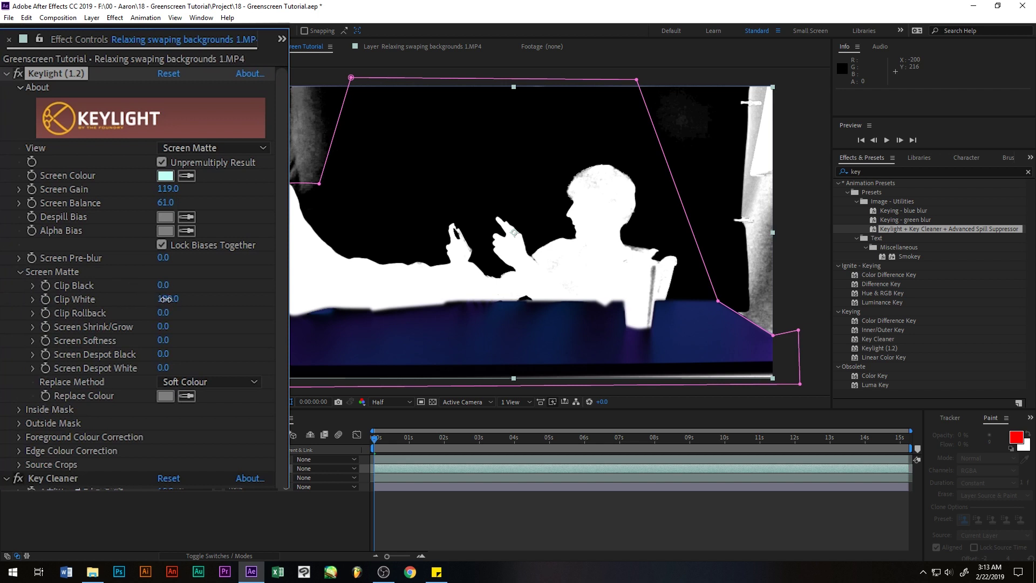
drag(166, 298, 133, 298)
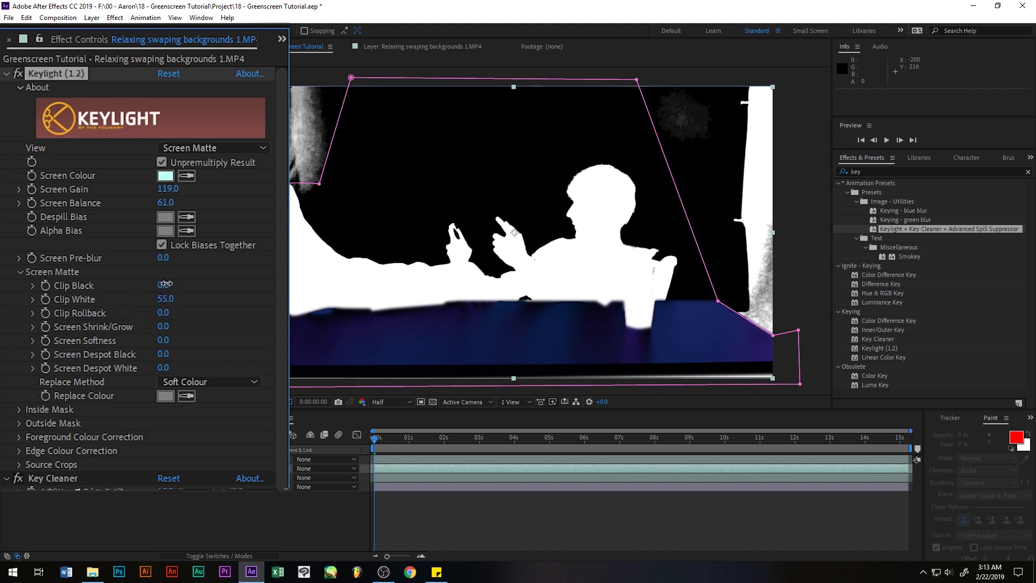
drag(165, 284, 185, 286)
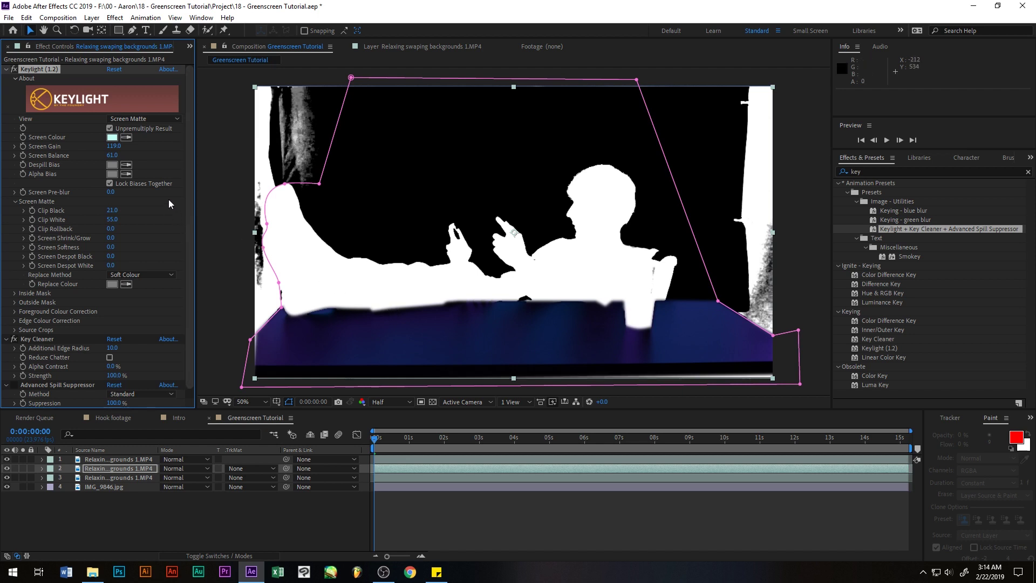
Set Keylight's View to Final Result, move the playhead slightly later, and collapse Keylight.
click(161, 119)
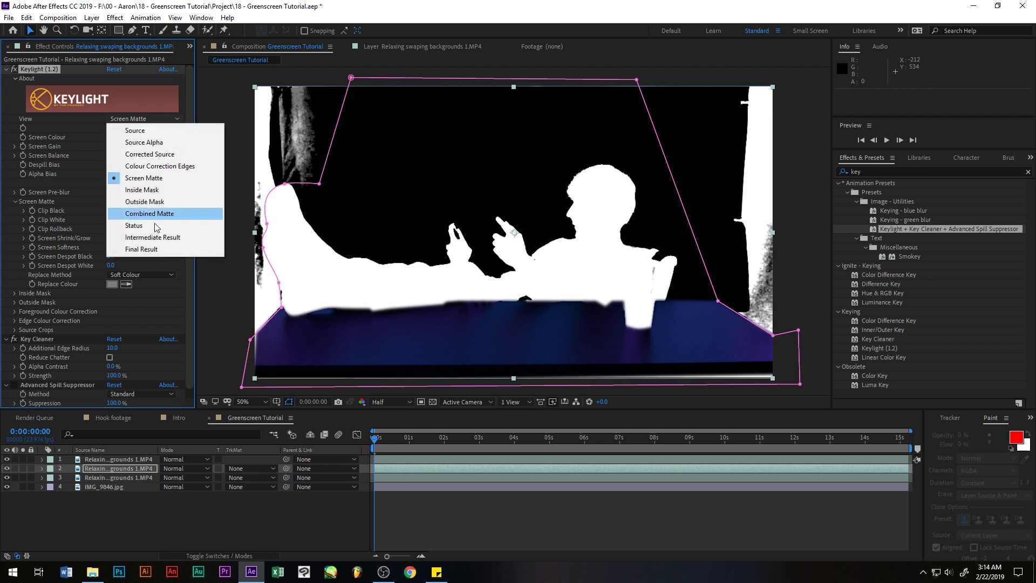
click(160, 249)
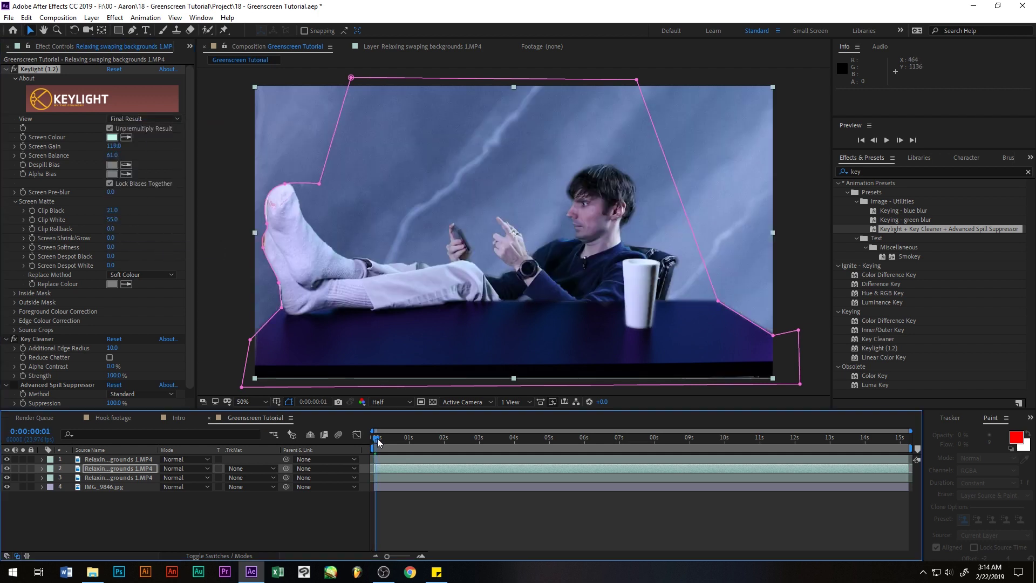
mouse_move(376, 441)
mouse_down()
mouse_move(511, 445)
mouse_move(376, 452)
mouse_up()
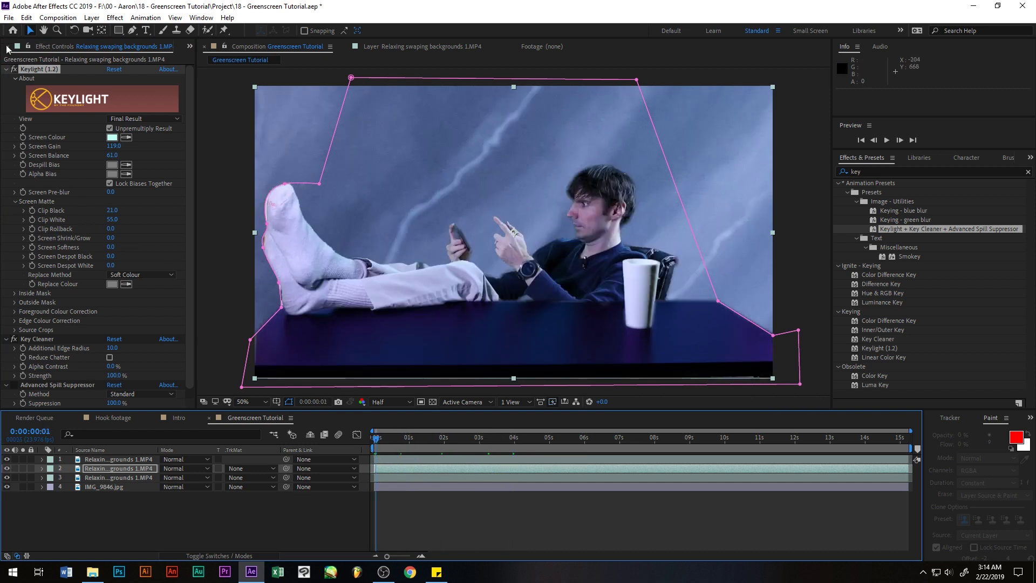
click(6, 70)
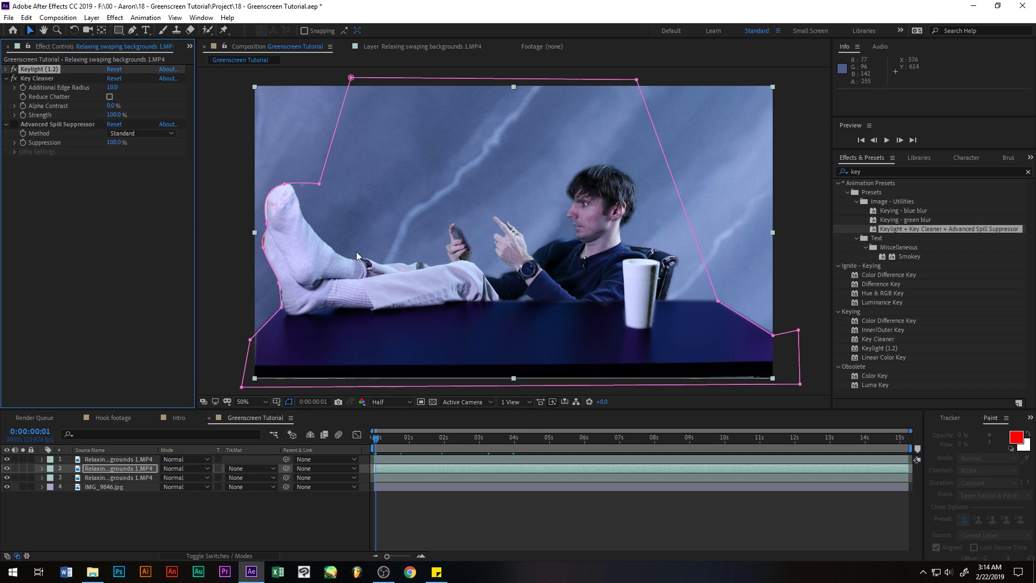
Compare the key edges with Key Cleaner off and back on while zoomed in.
click(14, 79)
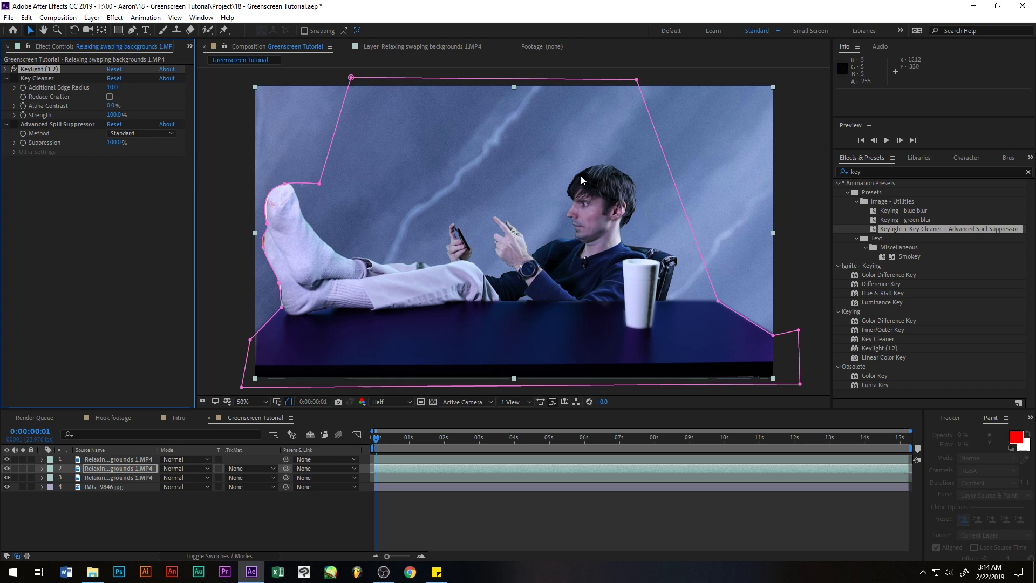
key(period)
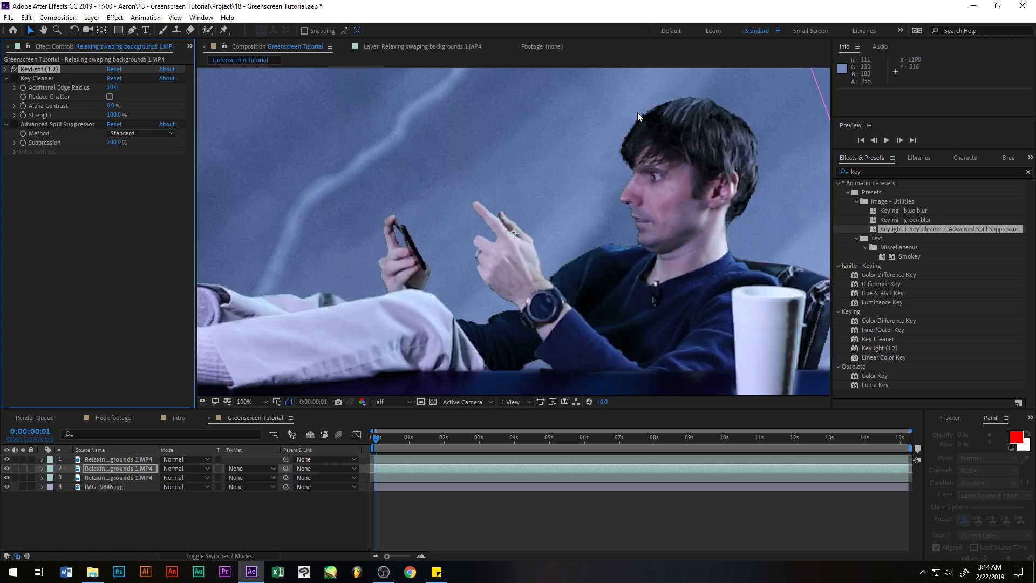
click(15, 79)
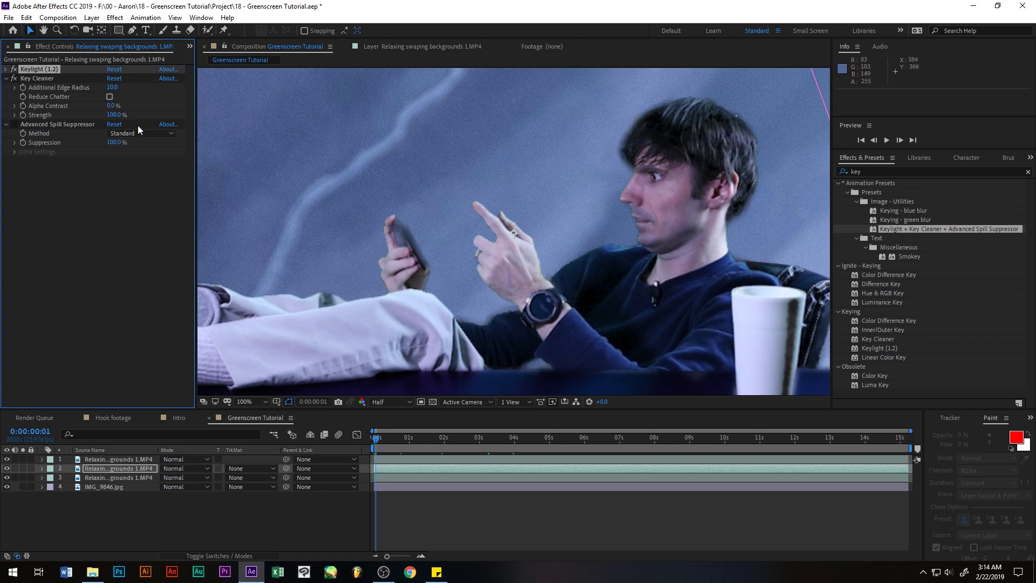
Enable Reduce Chatter in Key Cleaner and set the Advanced Spill Suppressor method to Ultra.
click(109, 98)
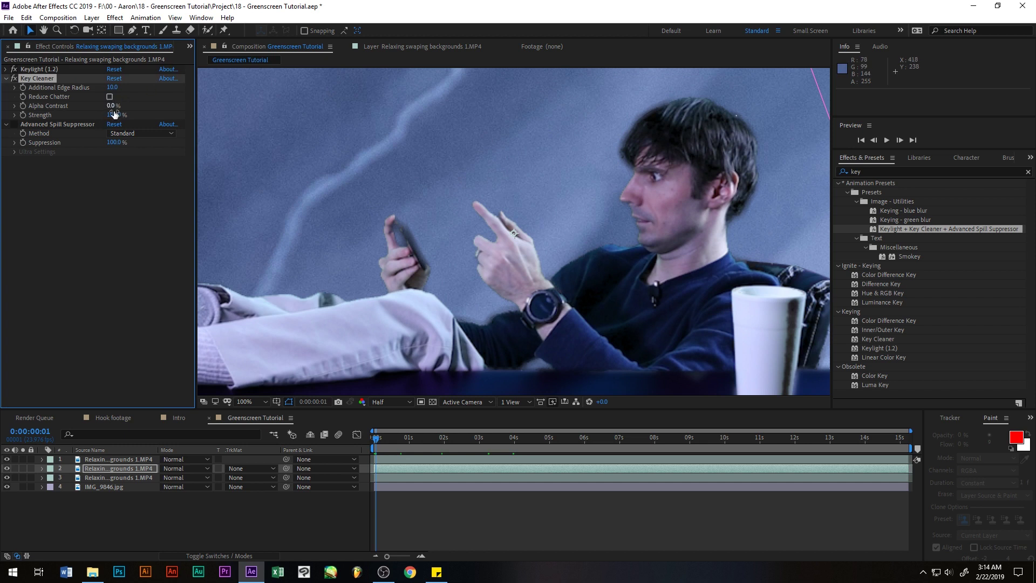
scroll(490, 224, down, 2)
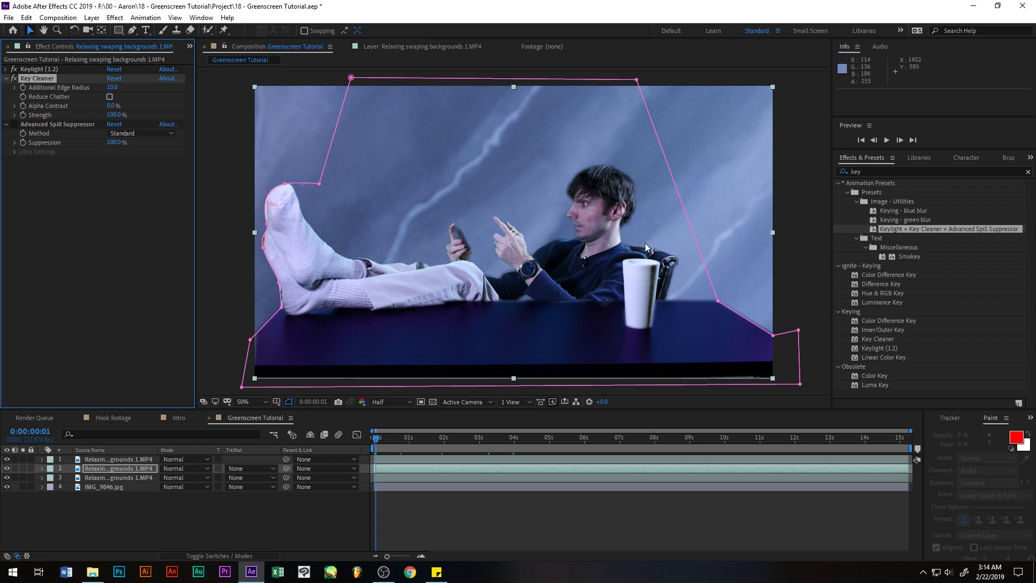
click(16, 124)
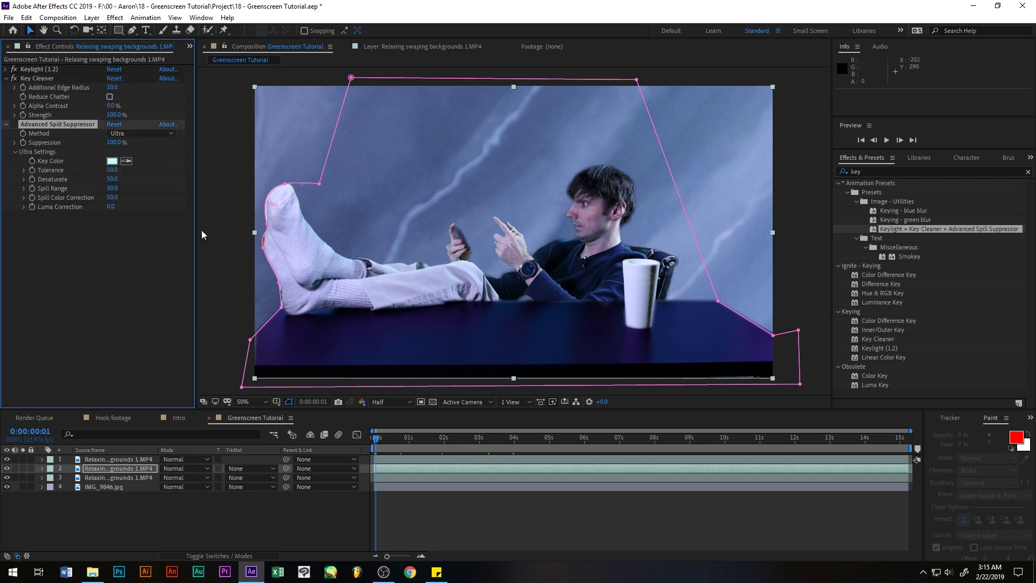